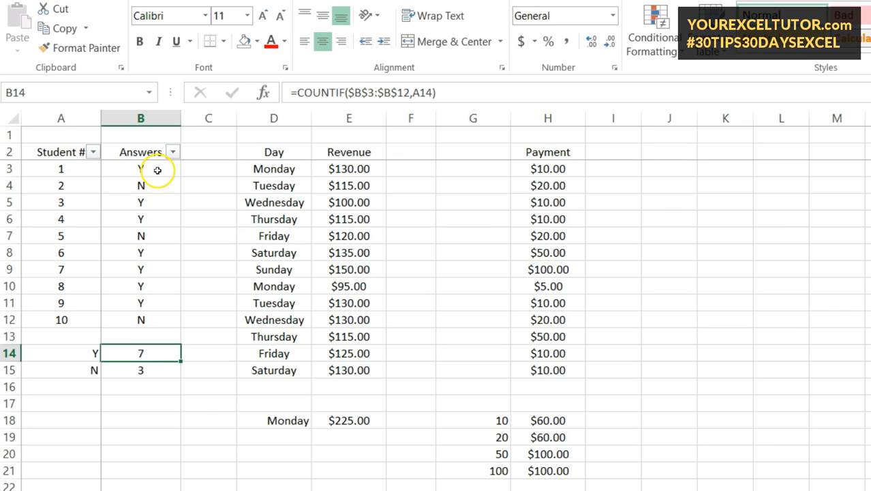
# Examine the Y and N criteria in A14:A15, their COUNTIF formulas in B14:B15, and the function arguments of B14
pyautogui.click(80, 353)
pyautogui.click(74, 372)
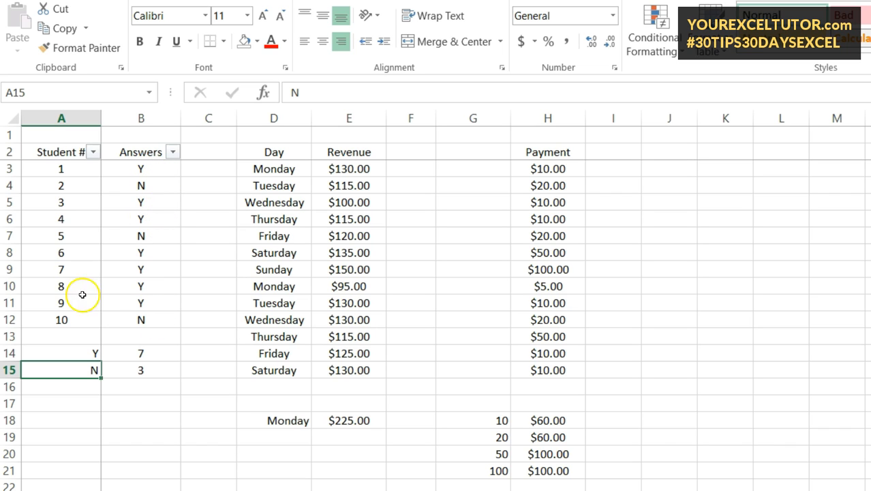
pyautogui.click(141, 353)
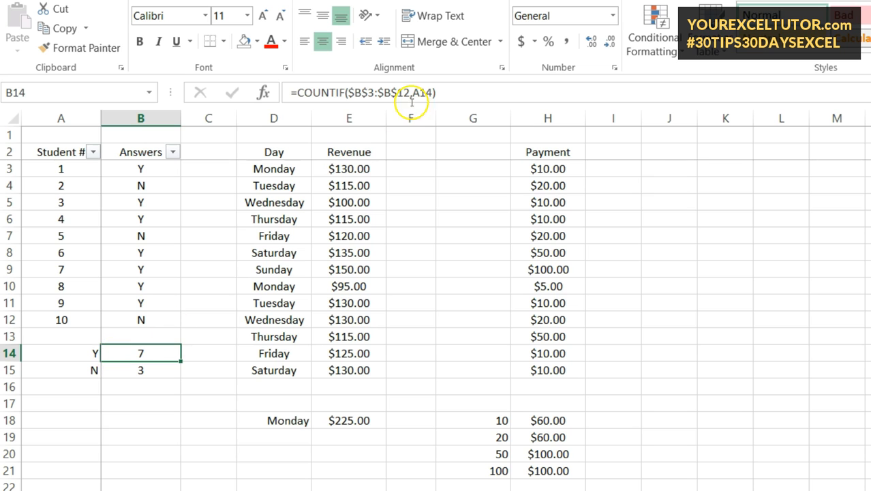
pyautogui.click(263, 94)
pyautogui.moveTo(623, 230); pyautogui.dragTo(422, 179)
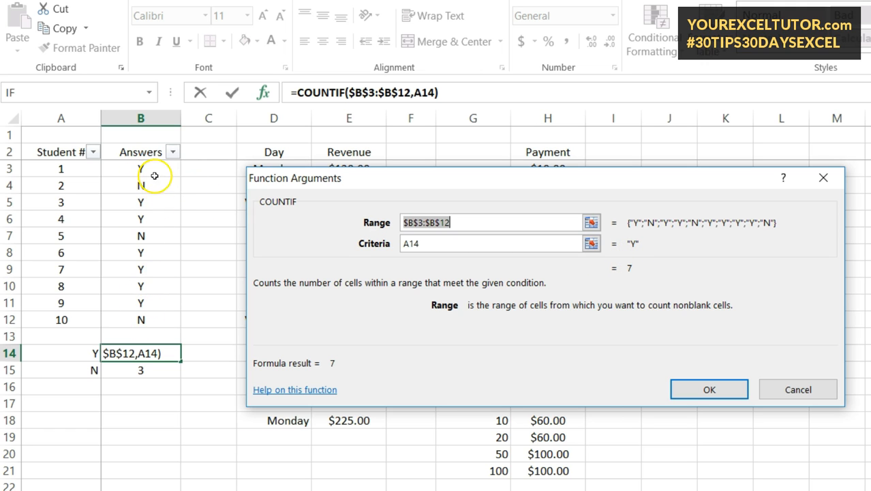
pyautogui.click(682, 390)
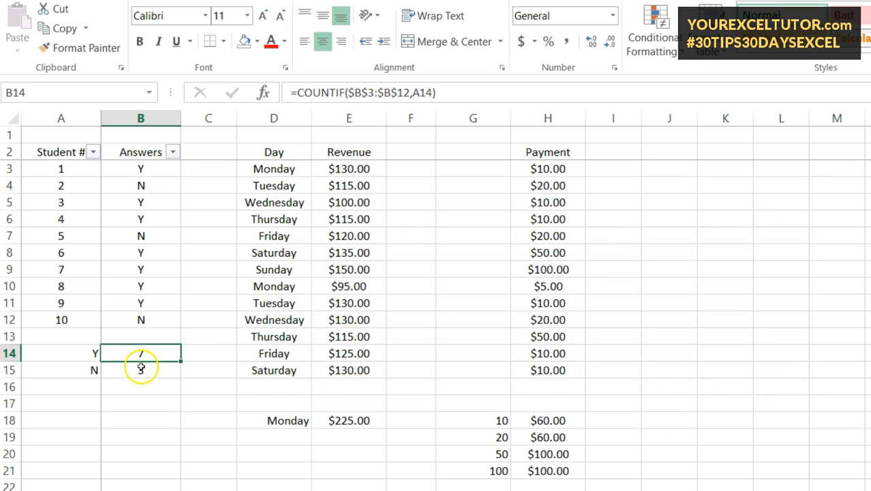
pyautogui.click(146, 370)
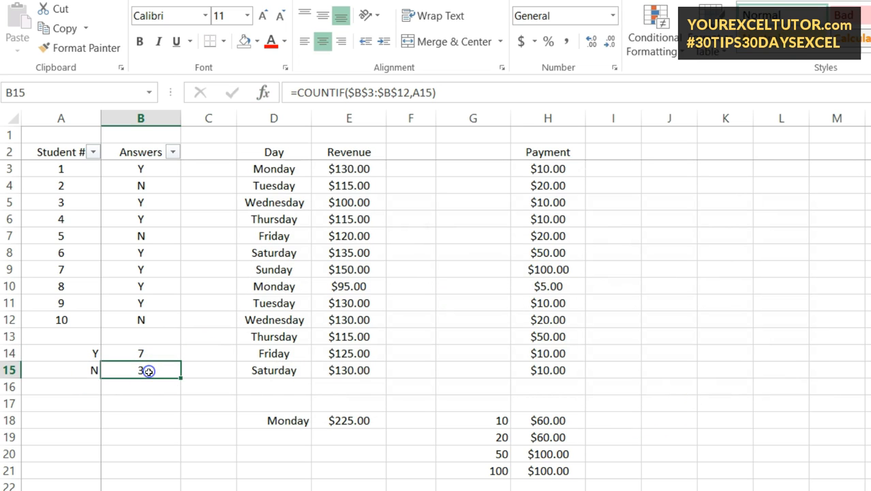
# Change student 7's answer in B9 to n and student 10's answer in B12 to y
pyautogui.click(158, 265)
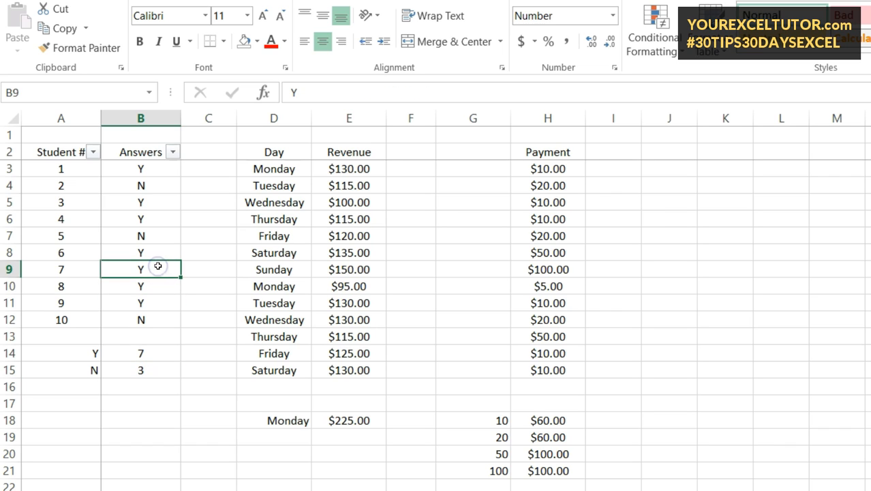
pyautogui.press('Return')
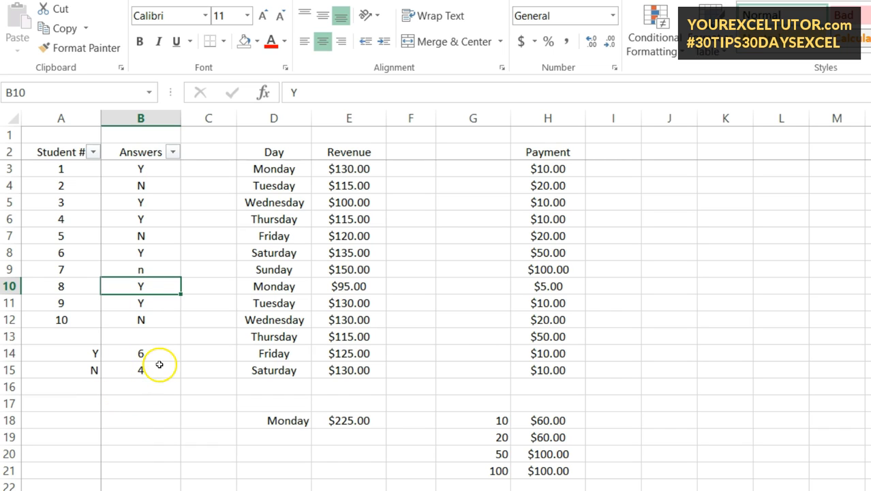
pyautogui.click(157, 320)
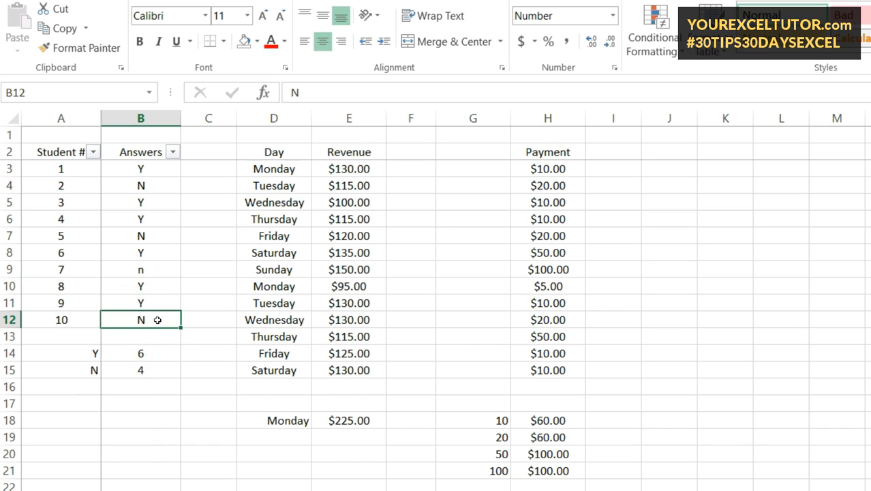
pyautogui.write('y')
pyautogui.press('Return')
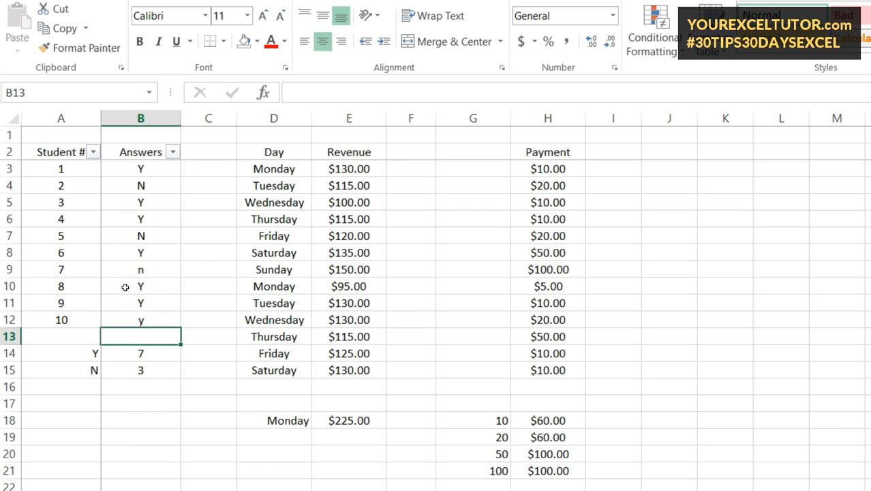
# Review the COUNTIF formula in B14, the SUMIF formula in E18, and the payment SUMIF formulas in H18 and H19 with criterion G18
pyautogui.click(141, 351)
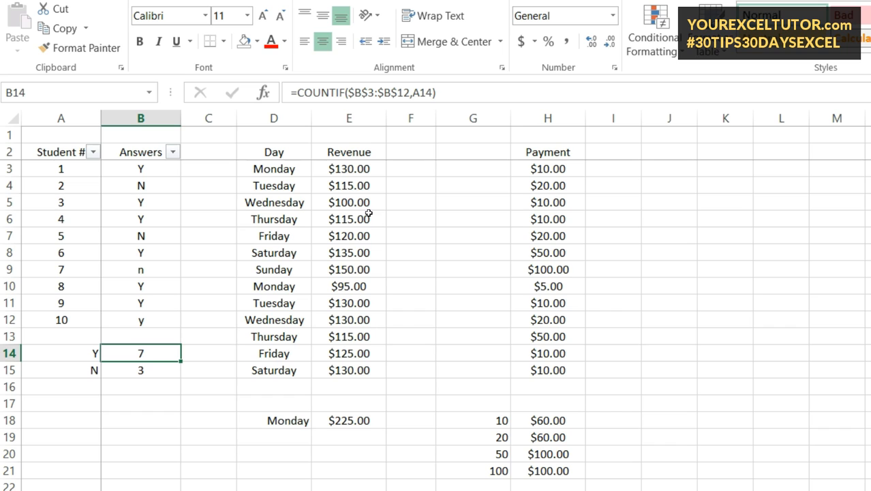
pyautogui.click(368, 421)
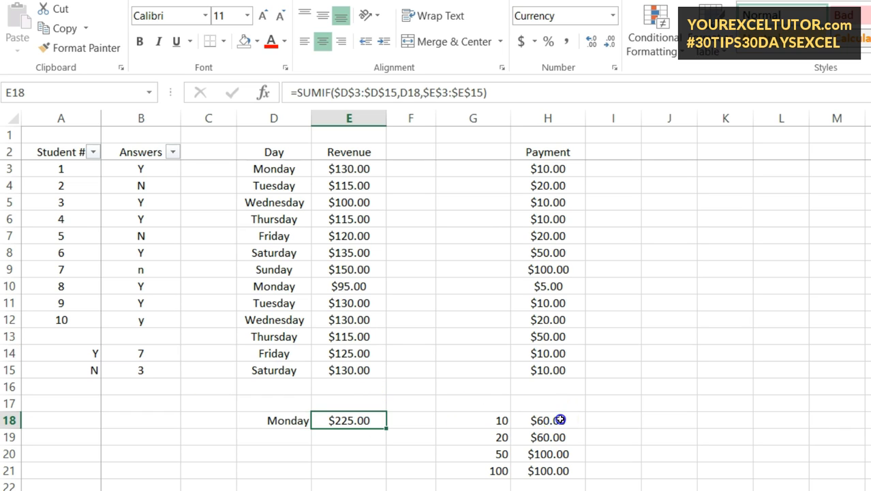
pyautogui.click(559, 419)
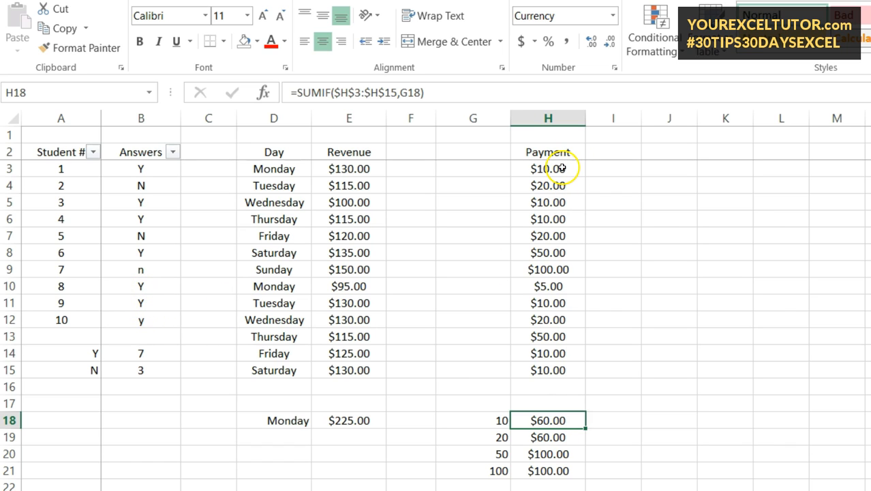
pyautogui.click(574, 150)
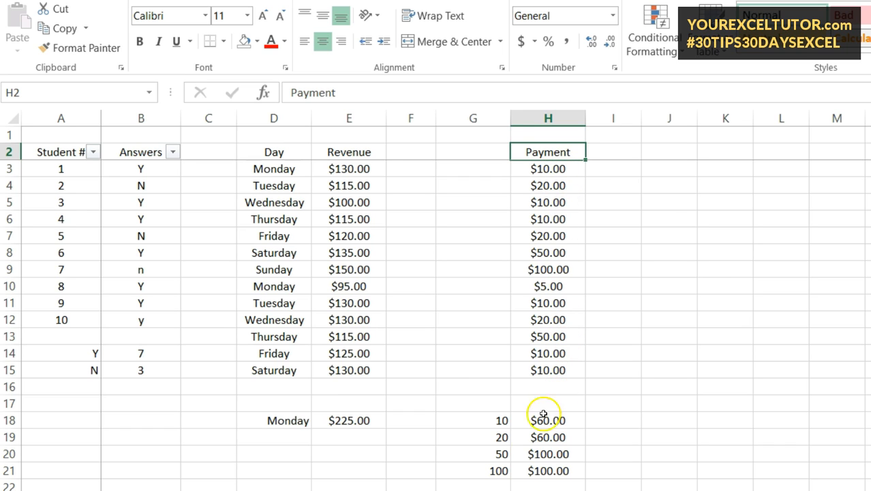
pyautogui.click(498, 419)
pyautogui.click(555, 420)
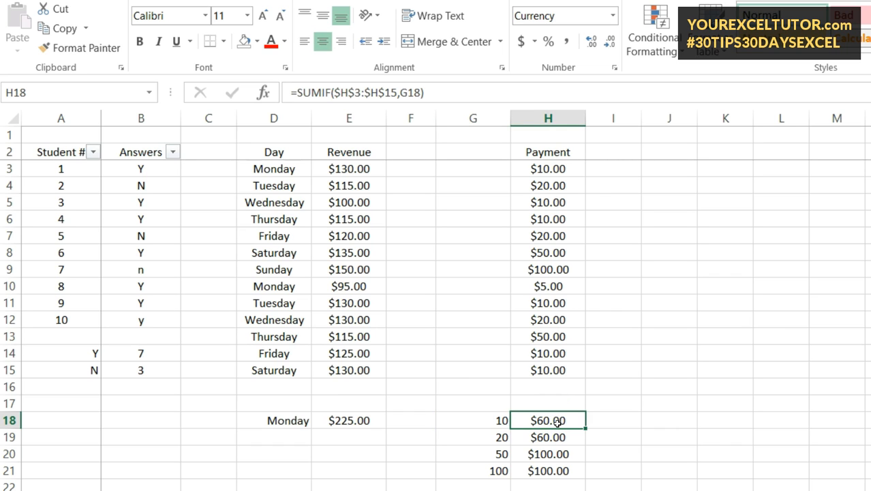
pyautogui.click(523, 439)
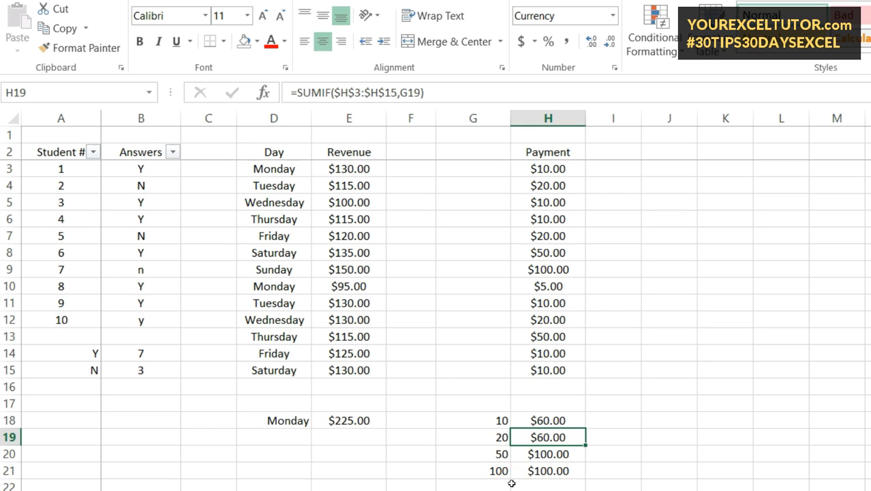
# Compare the COUNTIF formula in B14 with the payment SUMIF formulas, and inspect the ranges that H20's formula references
pyautogui.click(151, 353)
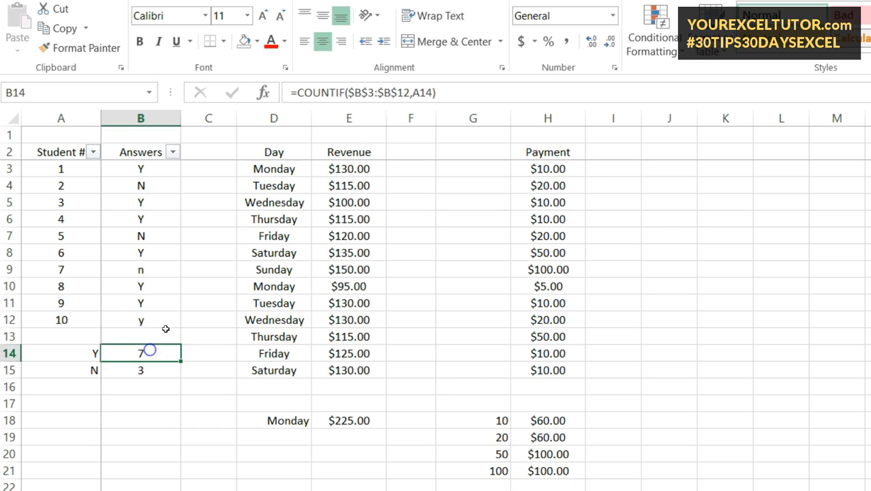
pyautogui.click(556, 431)
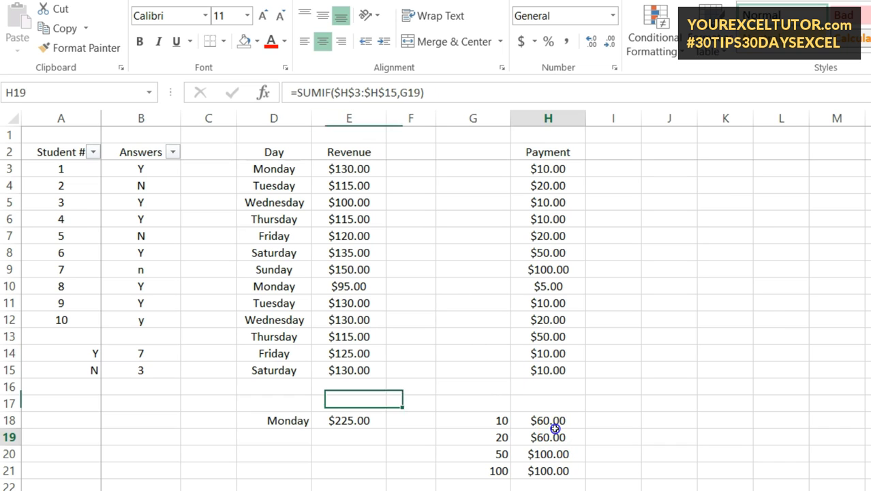
pyautogui.click(534, 418)
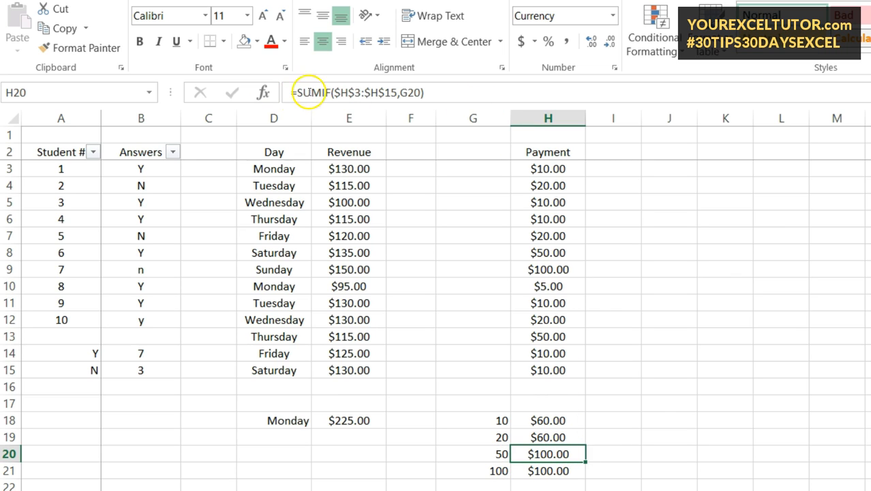
pyautogui.click(444, 87)
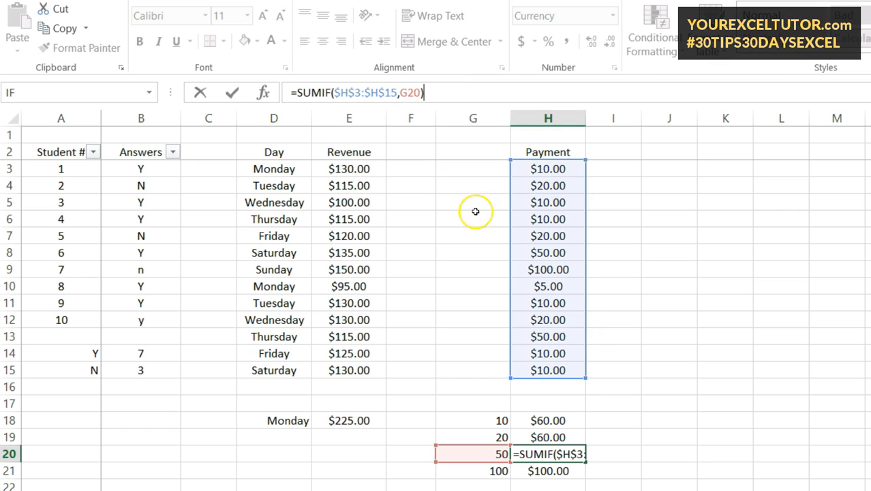
# Check each payment SUMIF formula in H18:H21 and the matching criteria in G18:G21
pyautogui.click(554, 419)
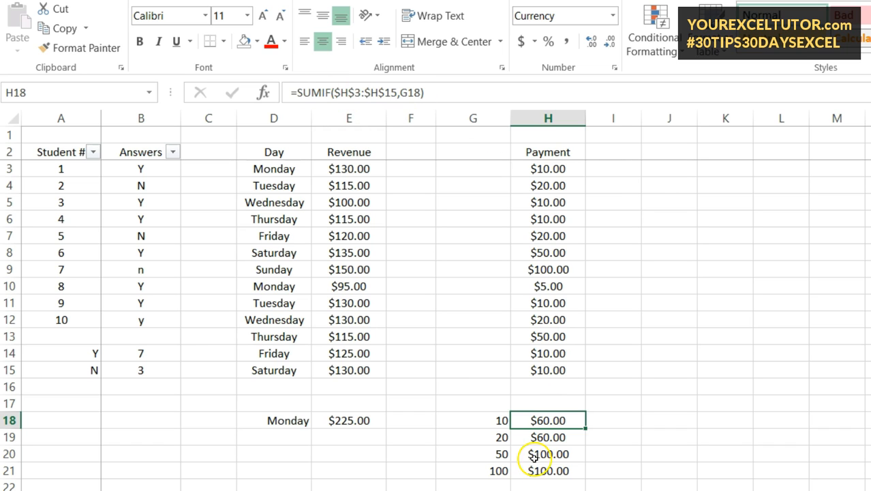
pyautogui.click(568, 437)
pyautogui.click(569, 454)
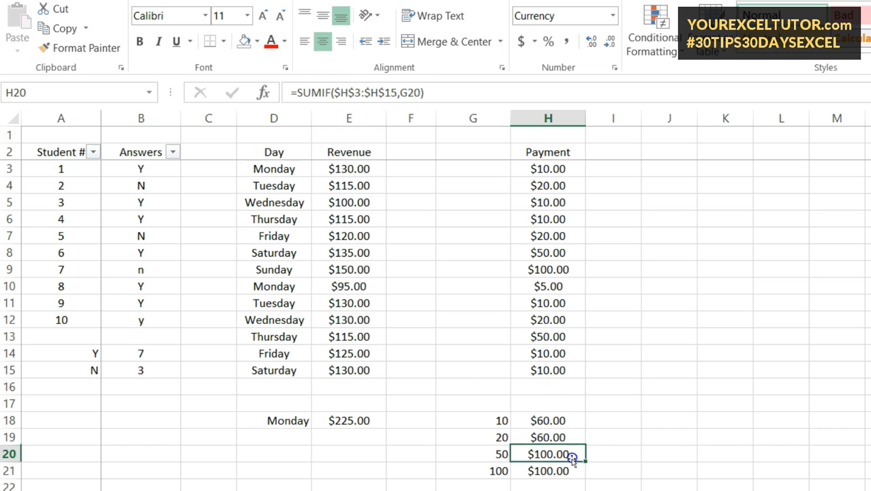
pyautogui.click(567, 475)
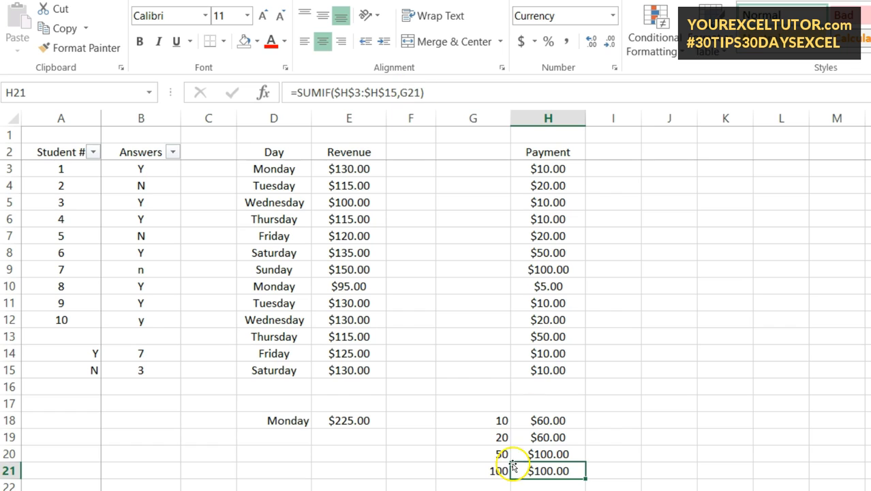
pyautogui.click(485, 420)
pyautogui.click(502, 437)
pyautogui.click(498, 454)
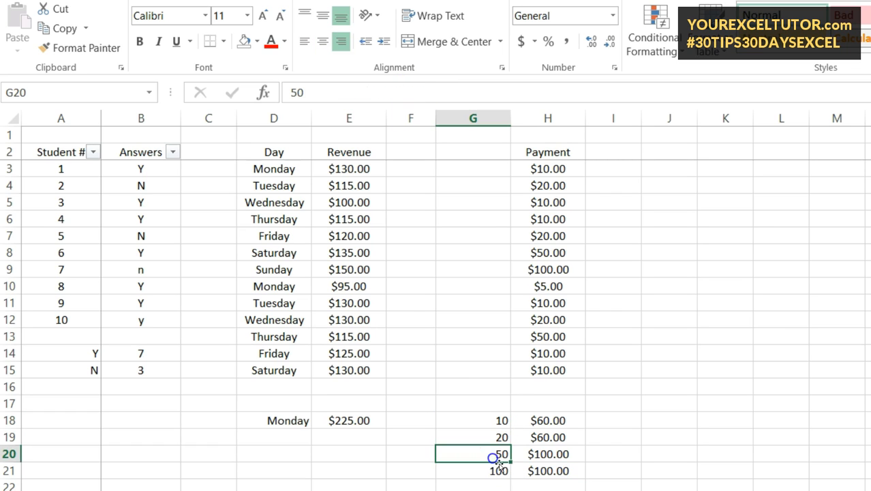
pyautogui.click(499, 470)
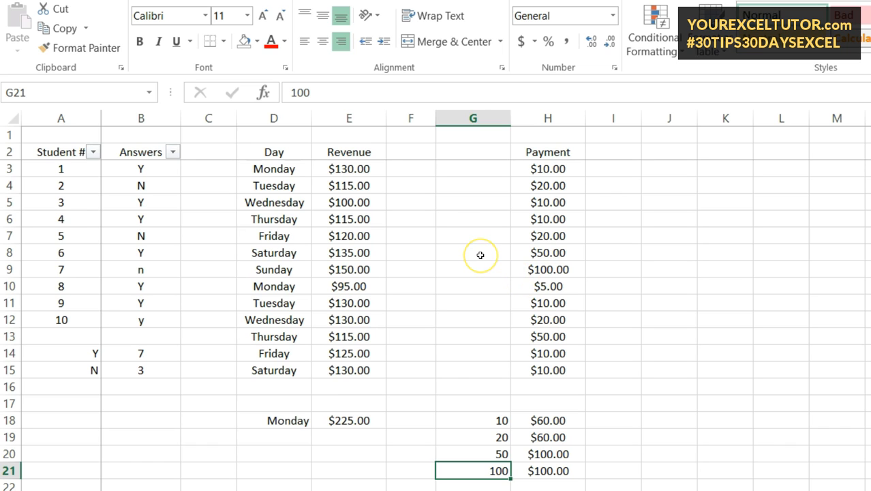
# Examine the SUMIF formula in E18 for the day in D18, and check it against the two Monday revenues in E3 and E10
pyautogui.click(287, 420)
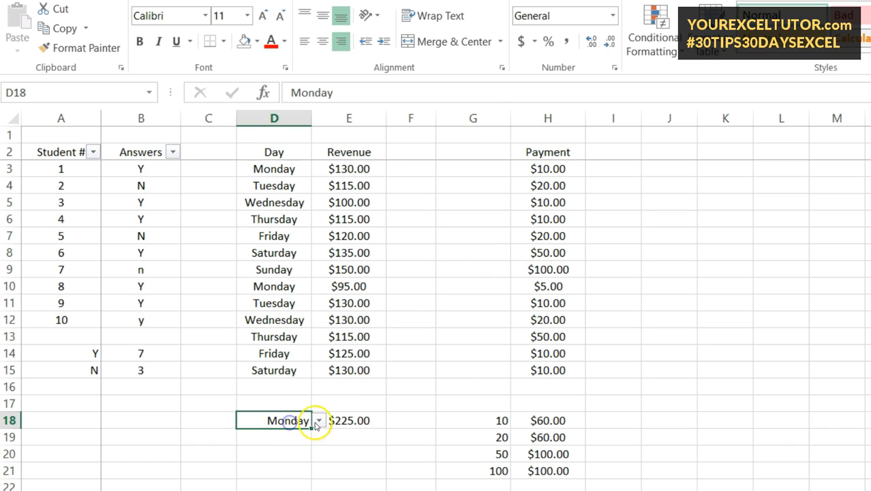
pyautogui.click(347, 423)
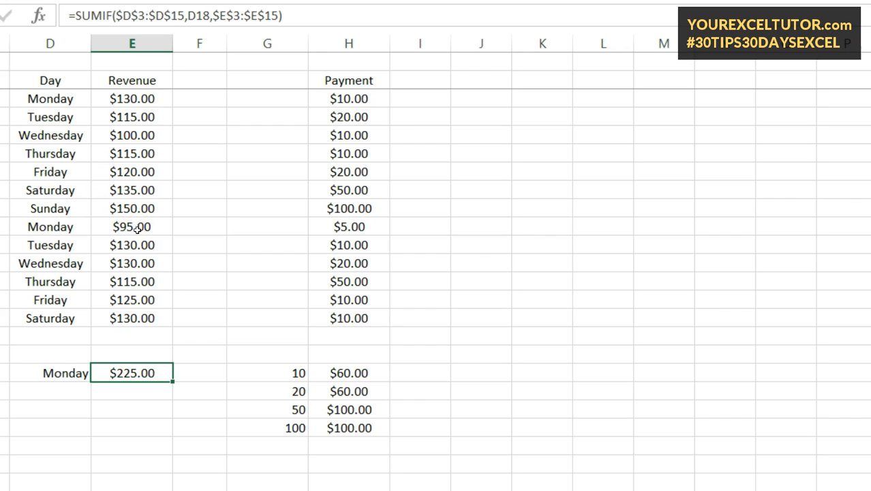
pyautogui.click(131, 99)
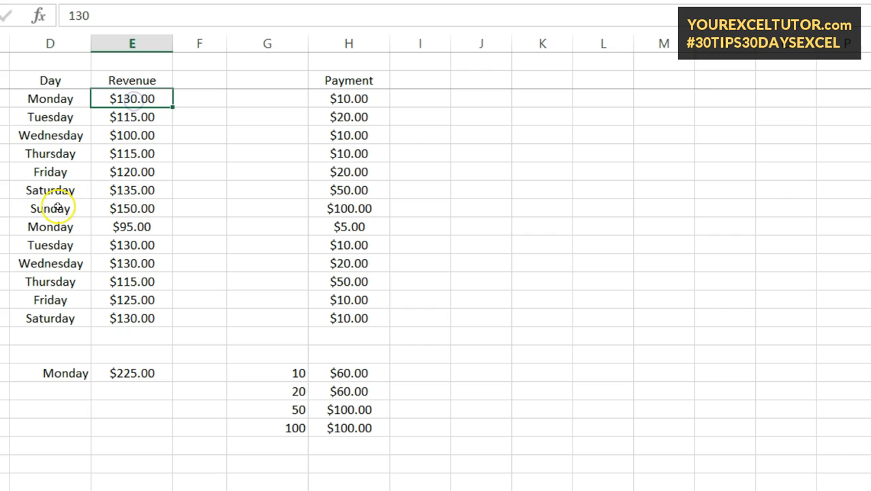
pyautogui.click(137, 226)
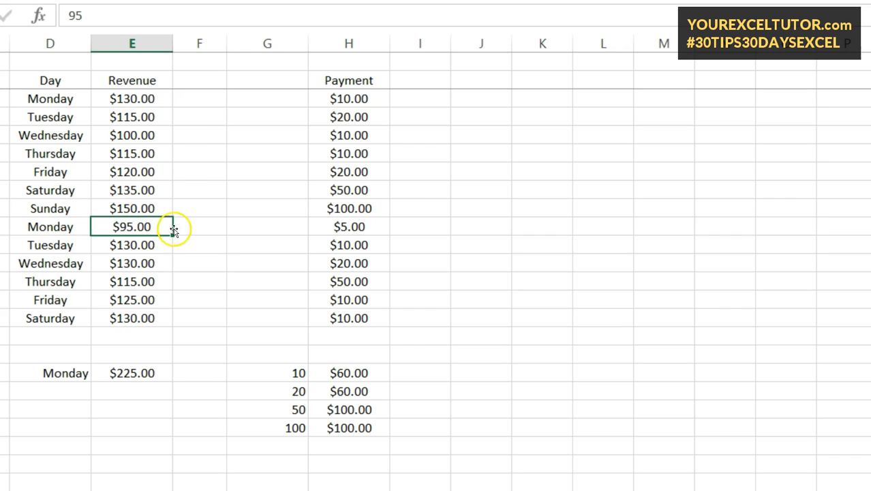
pyautogui.click(137, 377)
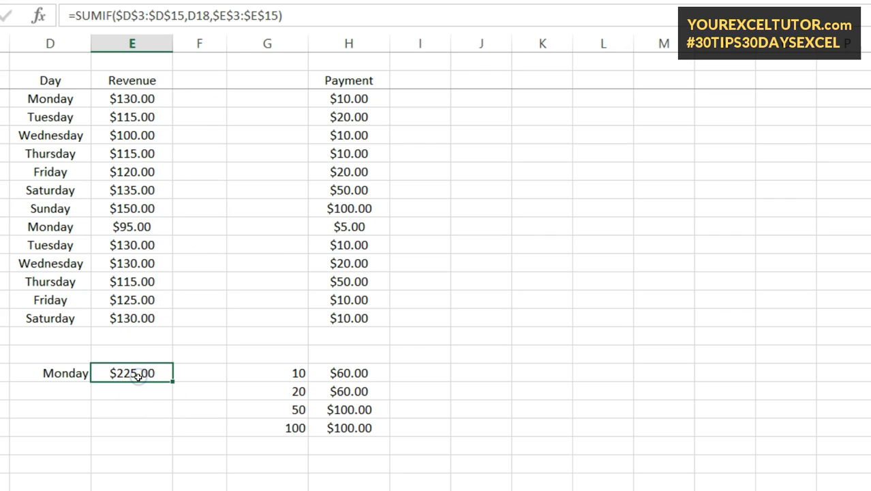
# Try Friday and Thursday as the day criterion in D18, and finish with Sunday selected
pyautogui.click(70, 374)
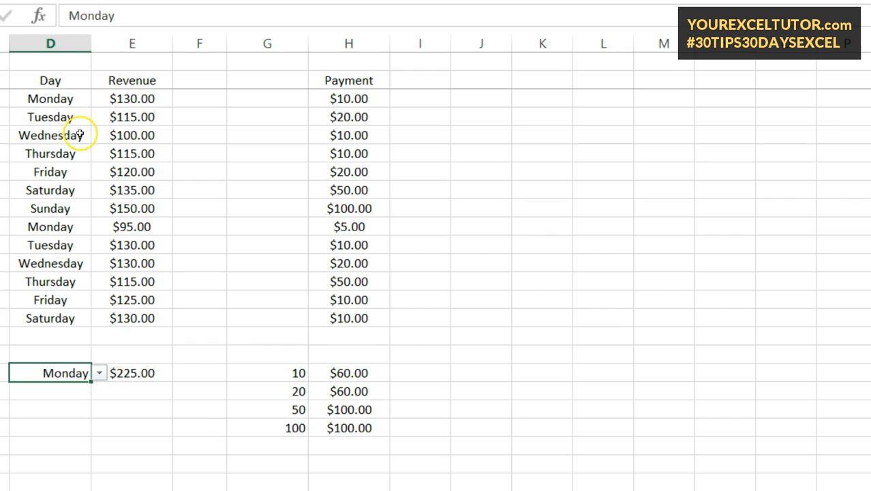
pyautogui.click(99, 374)
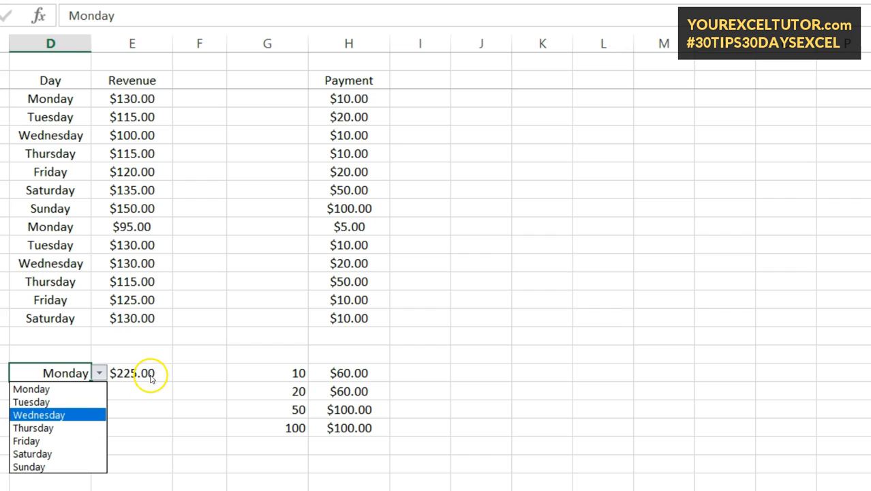
pyautogui.click(67, 440)
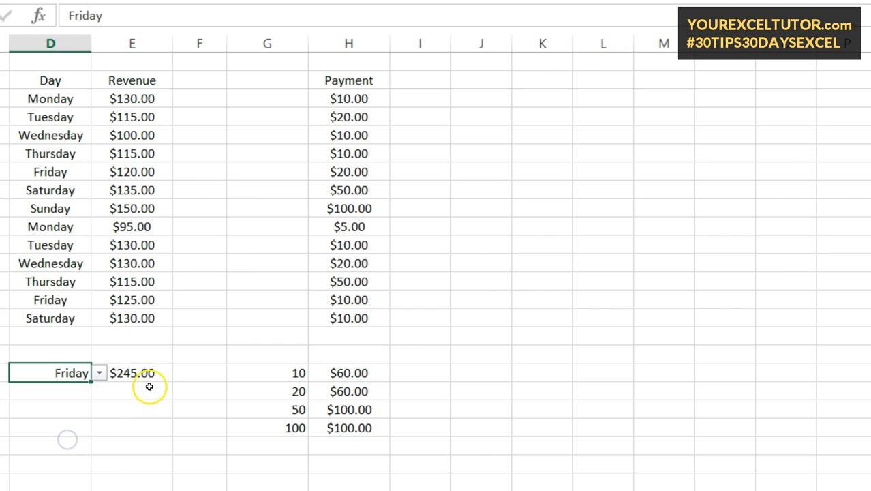
pyautogui.click(99, 373)
pyautogui.click(61, 428)
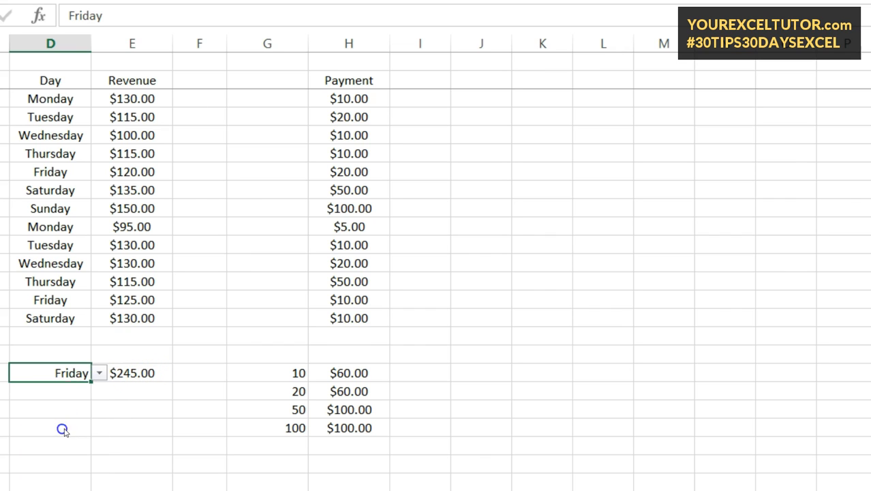
pyautogui.click(98, 375)
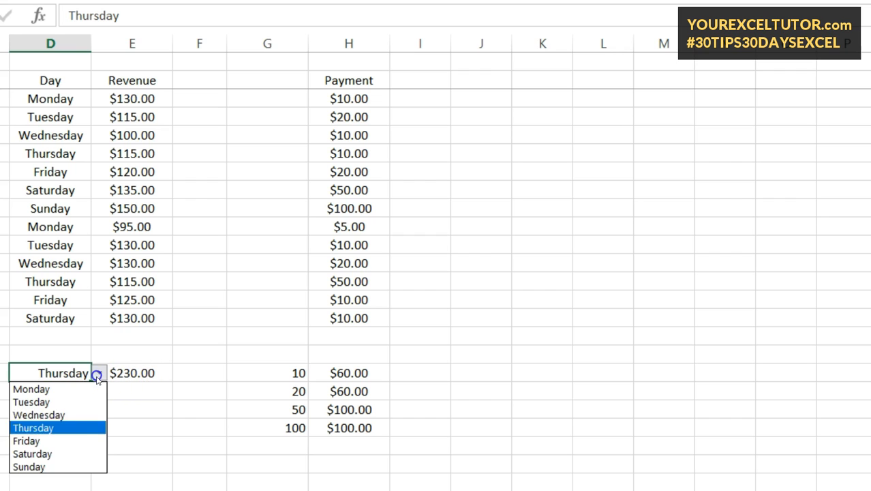
pyautogui.click(63, 467)
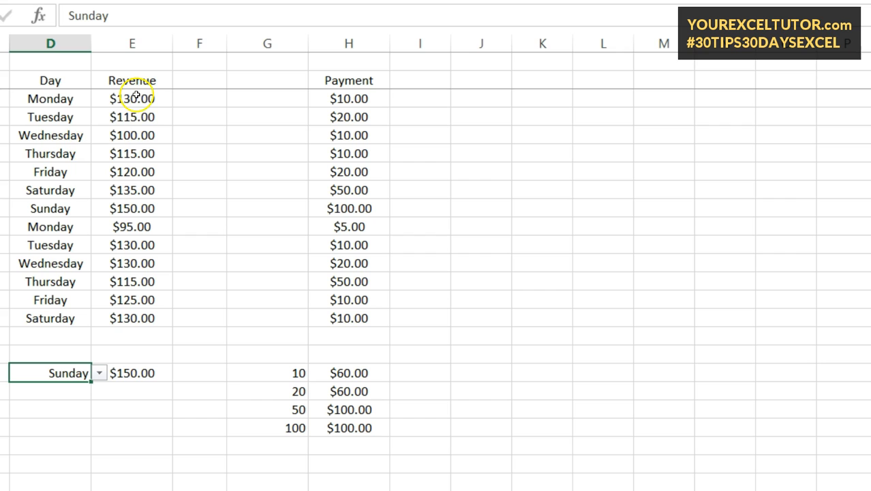
# Inspect the ranges and function arguments of the SUMIF formula in E18, keeping the formula as it is
pyautogui.click(153, 375)
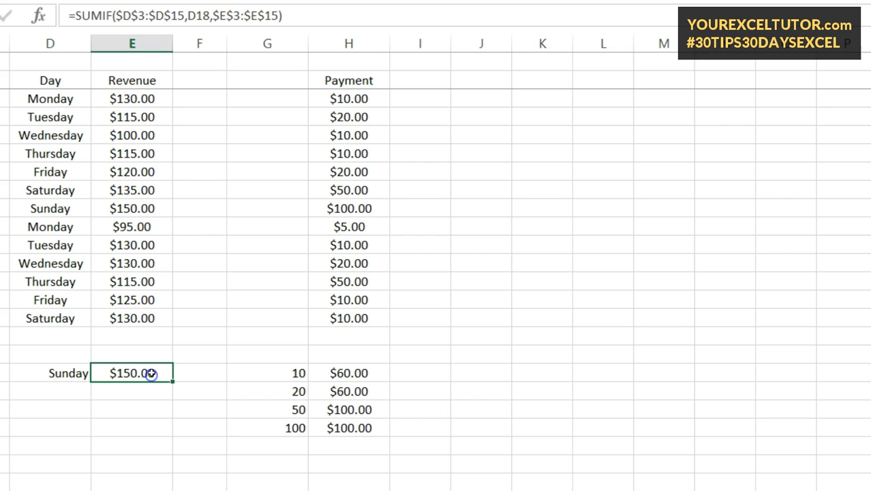
pyautogui.click(302, 9)
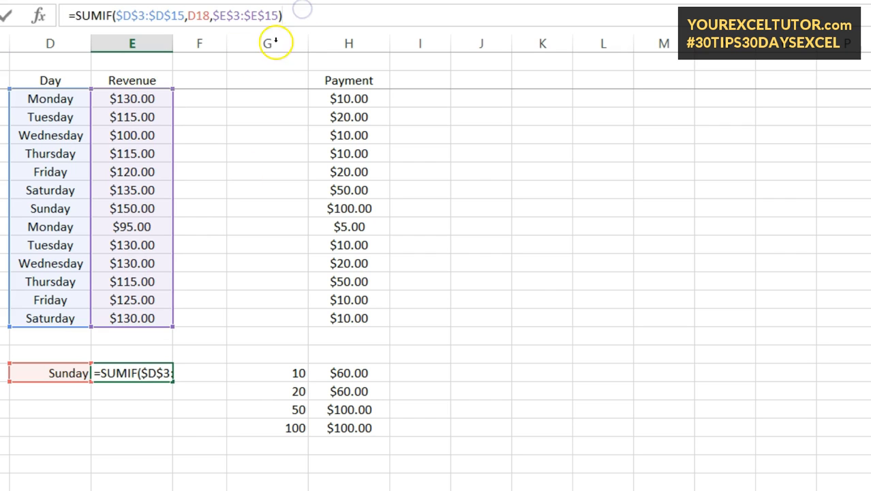
pyautogui.click(38, 15)
pyautogui.moveTo(335, 93); pyautogui.dragTo(528, 92)
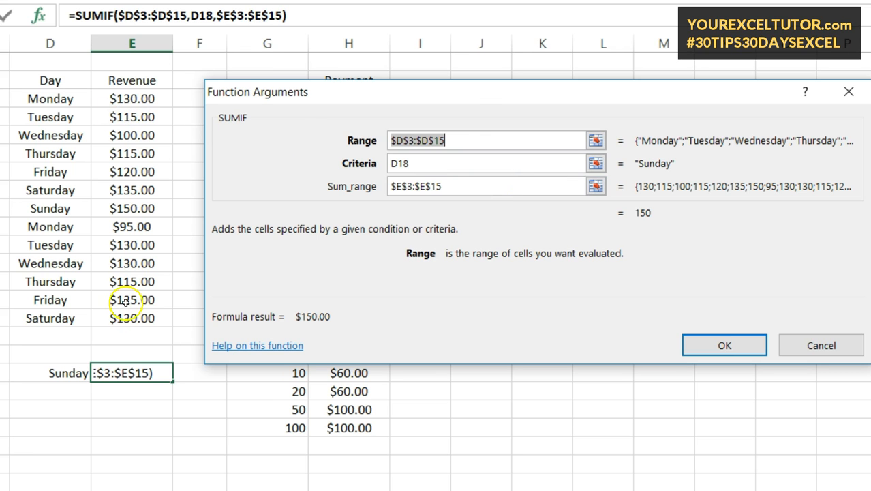
pyautogui.moveTo(570, 96); pyautogui.dragTo(757, 70)
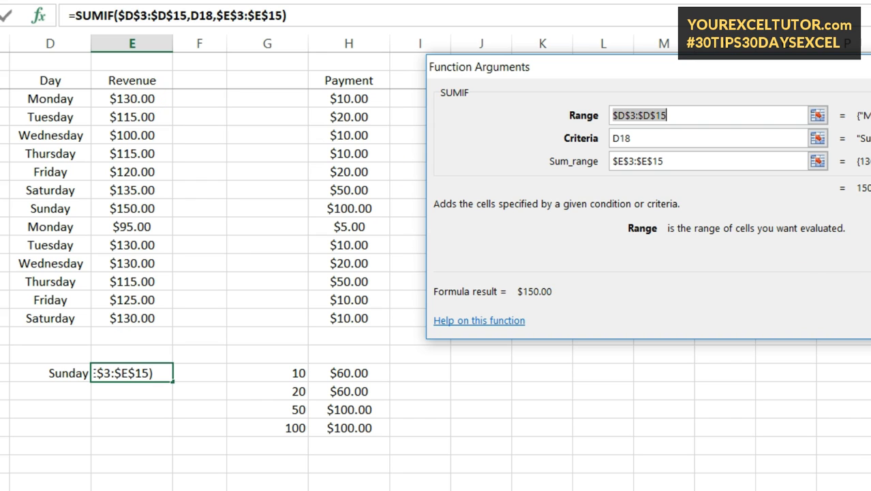
pyautogui.press('Return')
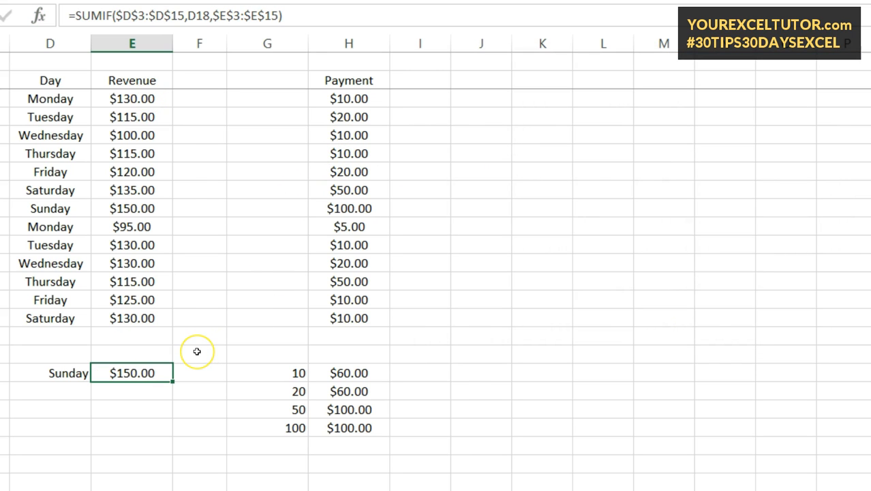